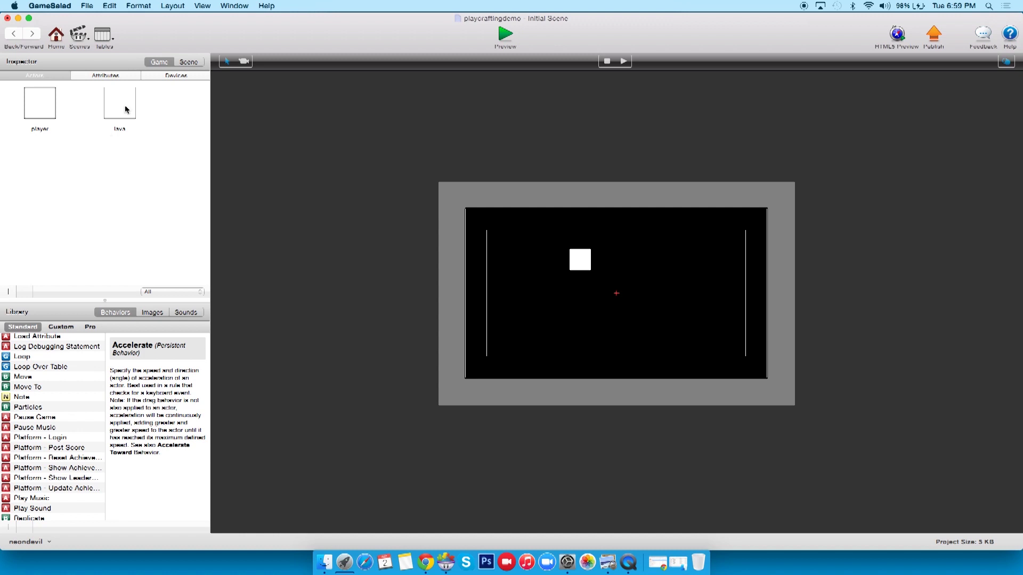
Step: Place a lava actor at the top edge and stretch it across the full width of the scene
left_click_drag(127, 110, 493, 233)
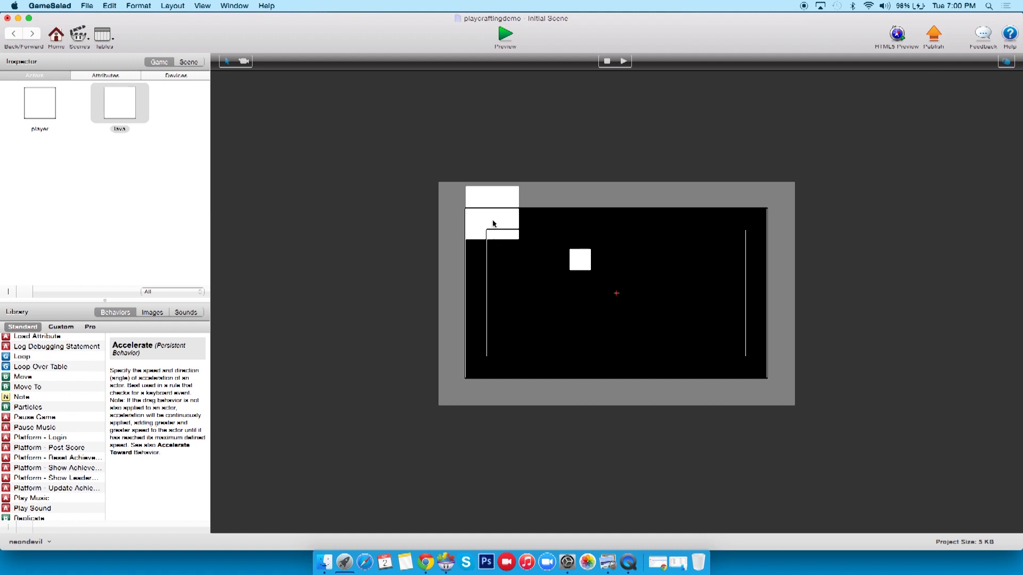
left_click(492, 219)
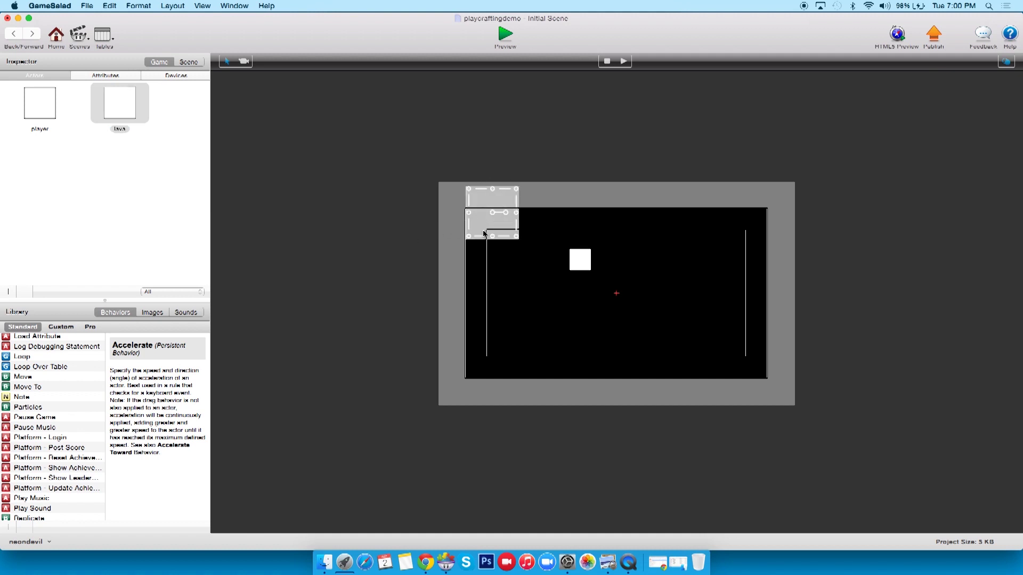
key("Up")
key("Up")
key("Up")
key("Up")
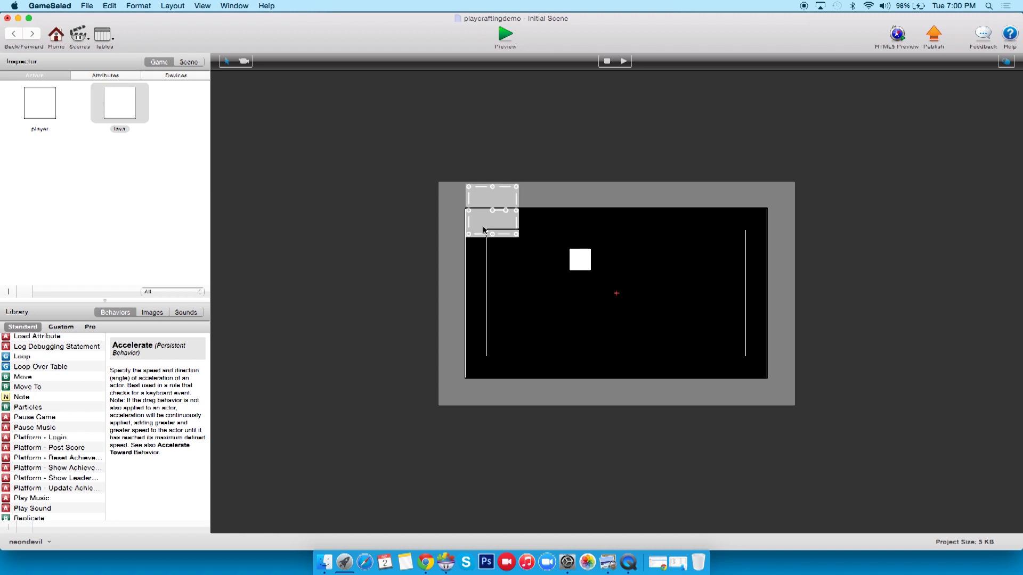
key("Up")
key("Up")
key("Up")
key("Up")
key("Up")
key("Up")
key("Up")
key("Up")
key("Up")
key("Up")
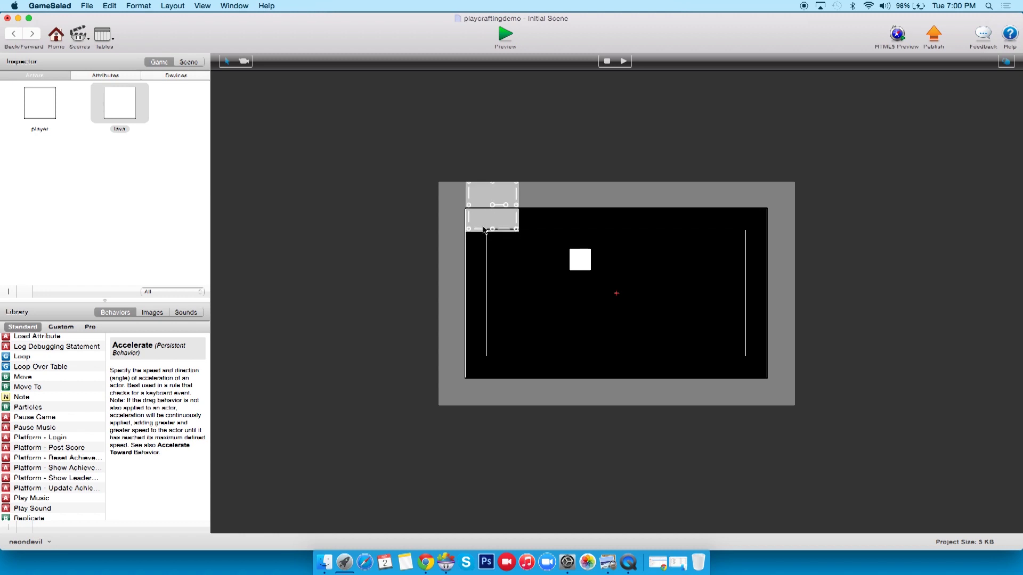
left_click(516, 206)
left_click_drag(515, 204, 783, 197)
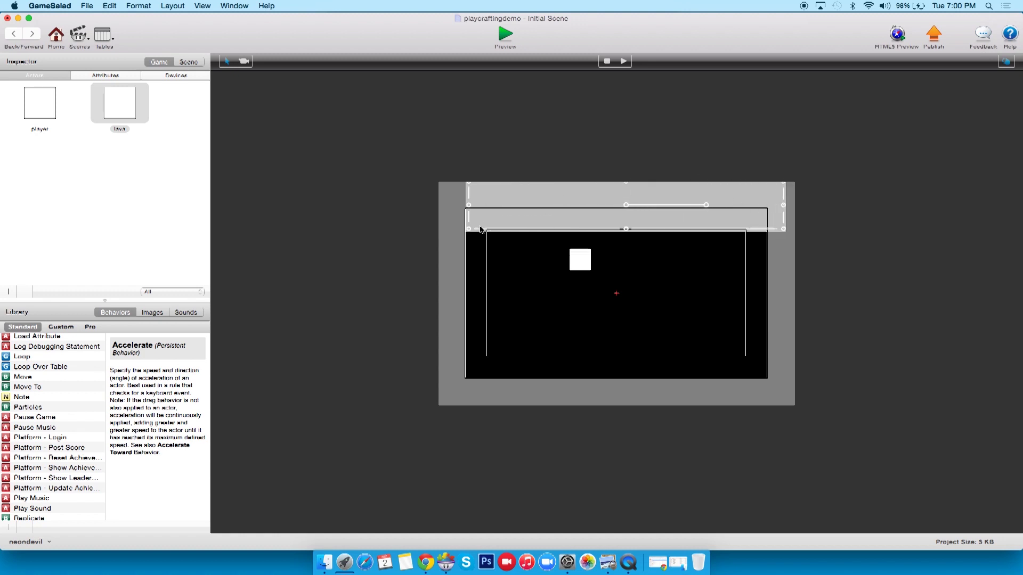
left_click_drag(469, 205, 458, 207)
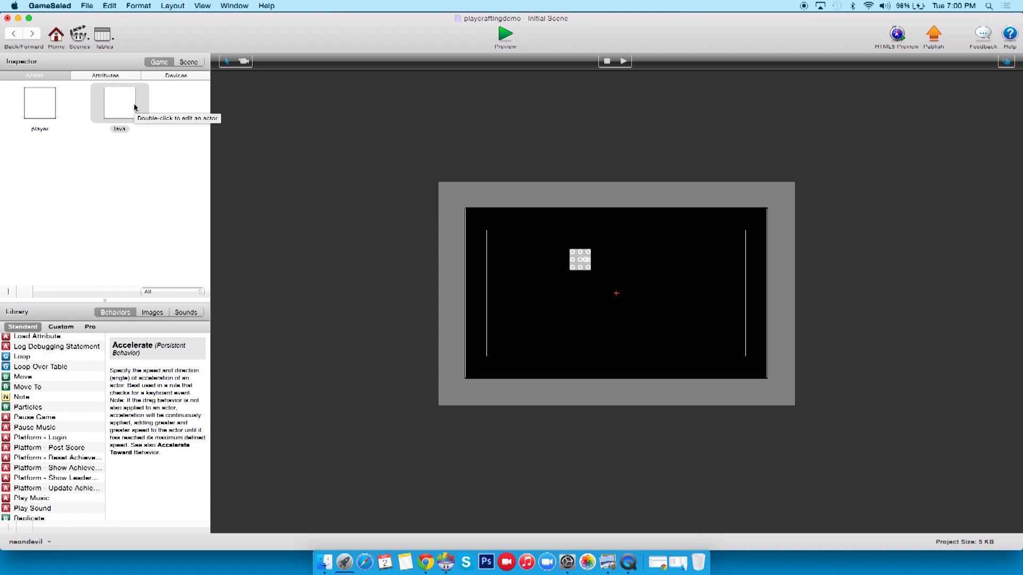
Step: Add stretched lava actors at the top-right corner and along the left, right and bottom edges
left_click_drag(126, 108, 781, 193)
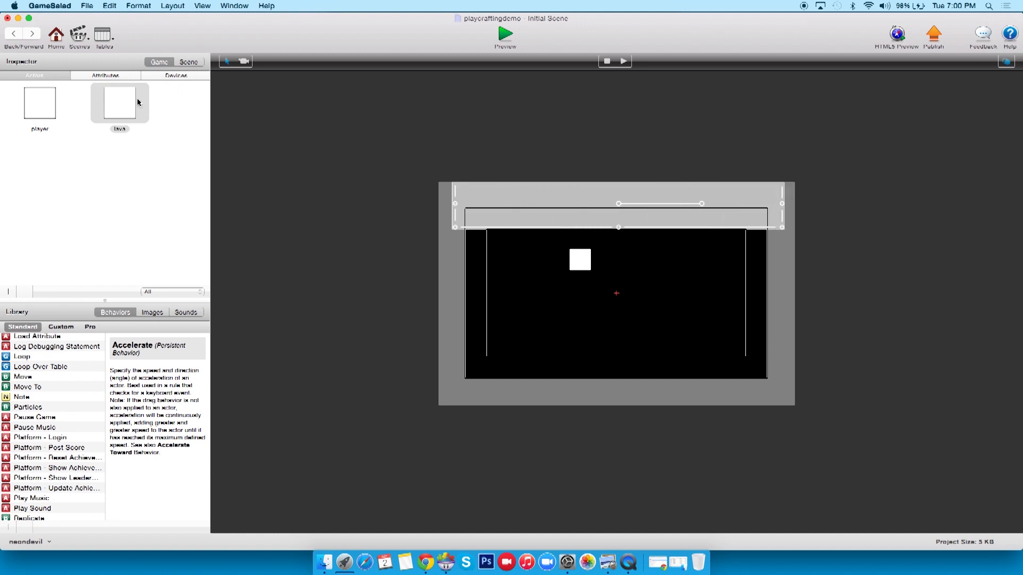
left_click_drag(137, 103, 457, 431)
left_click_drag(111, 104, 767, 439)
left_click(637, 357)
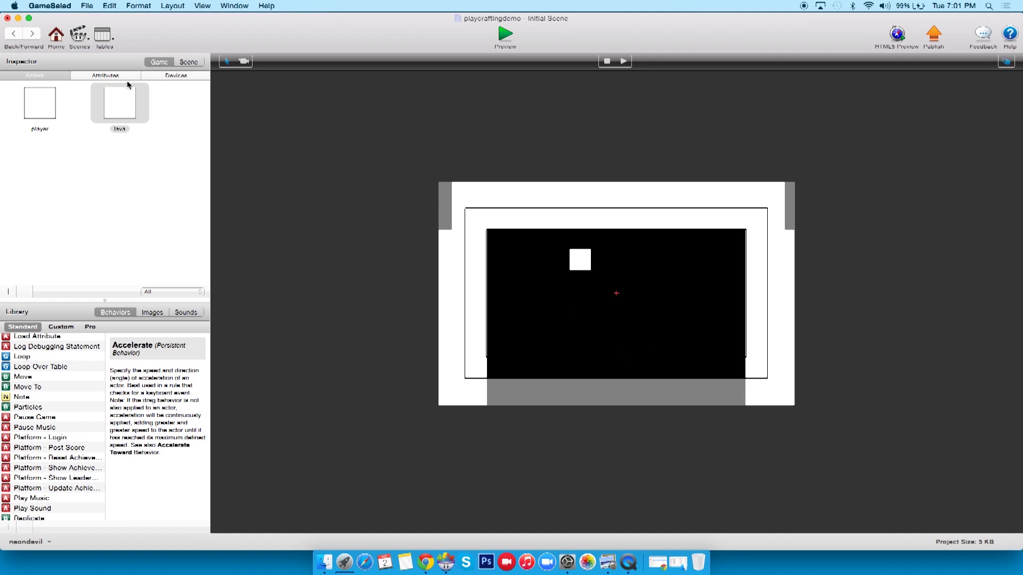
left_click_drag(118, 97, 749, 384)
left_click(687, 325)
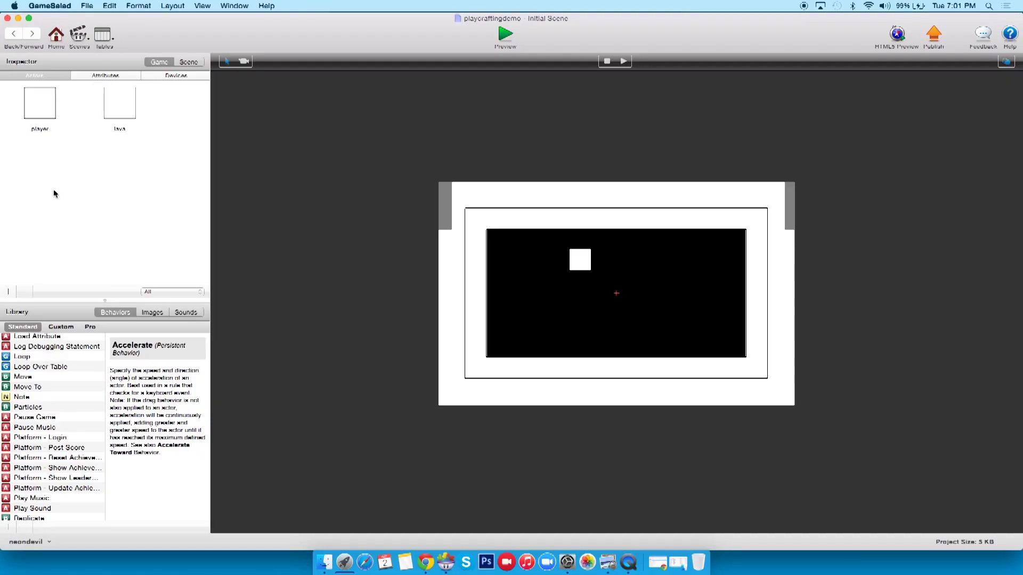
double_click(45, 118)
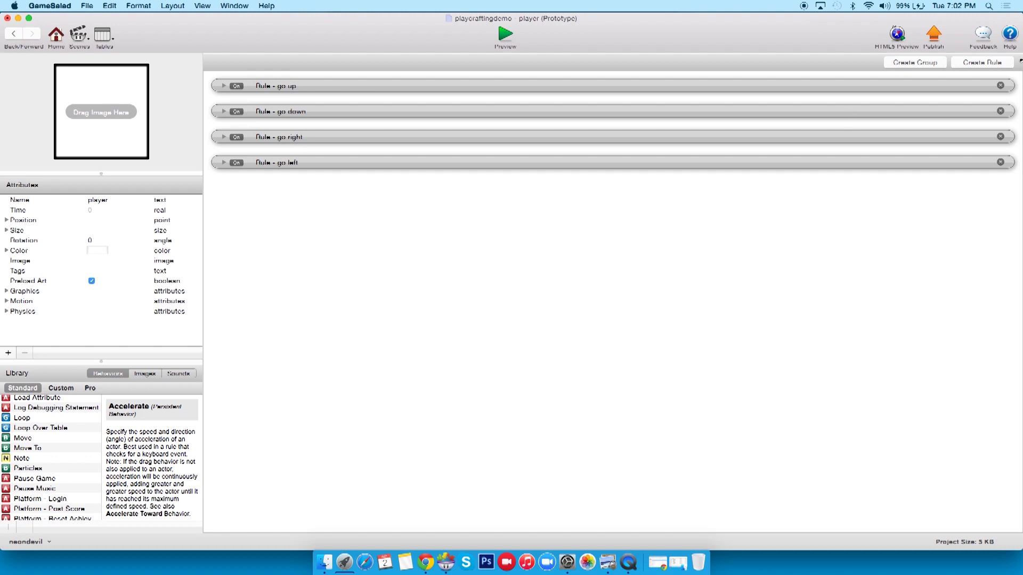
Step: Add a fifth player rule with the condition 'overlaps or collides with actor of type lava'
left_click(1007, 63)
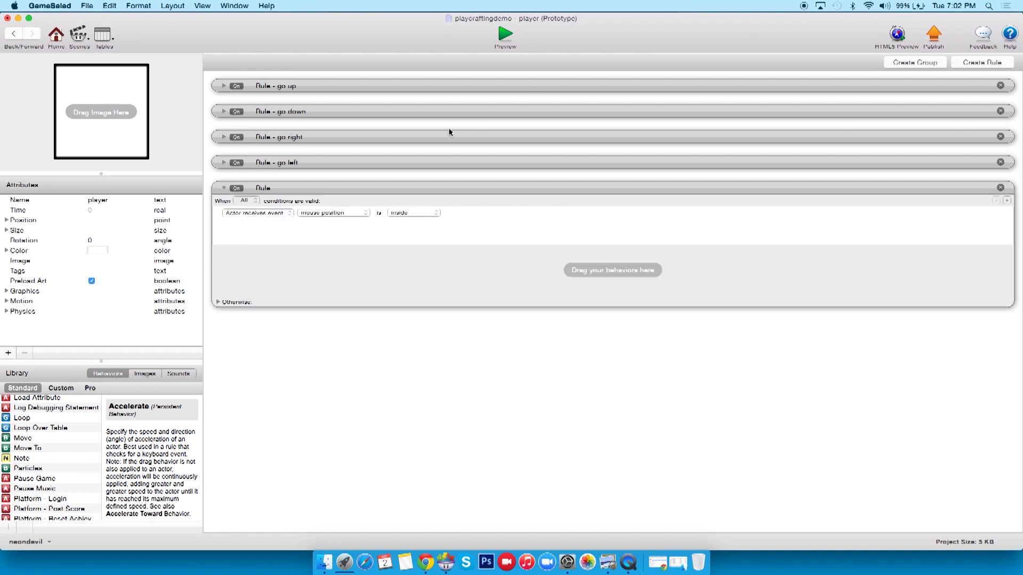
left_click(337, 212)
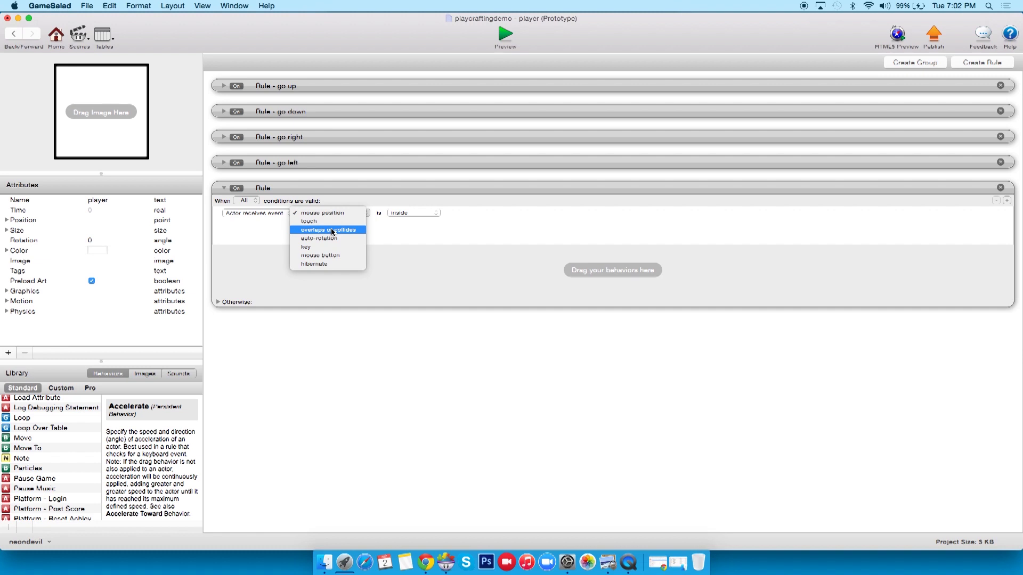
left_click(331, 231)
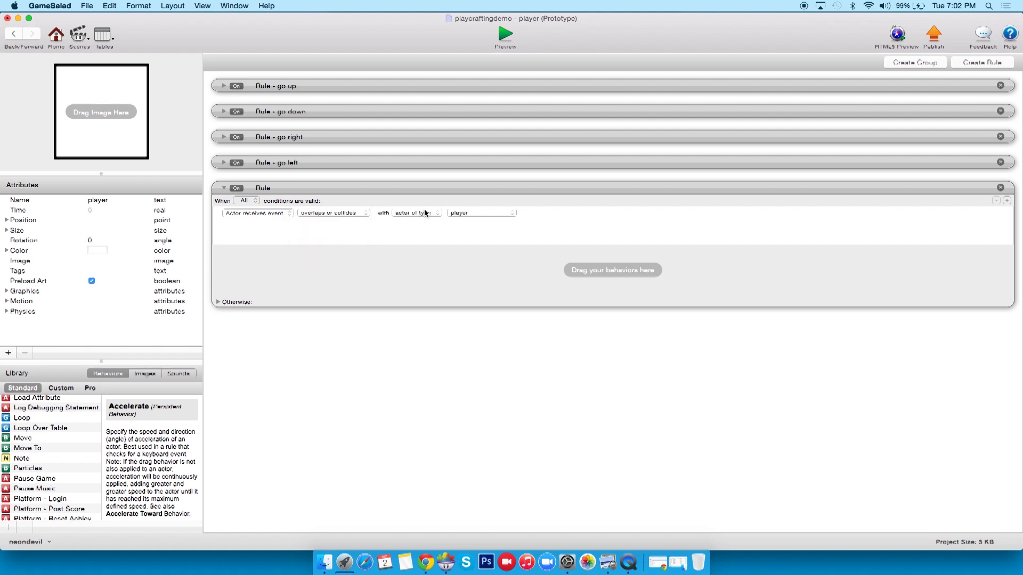
left_click(455, 212)
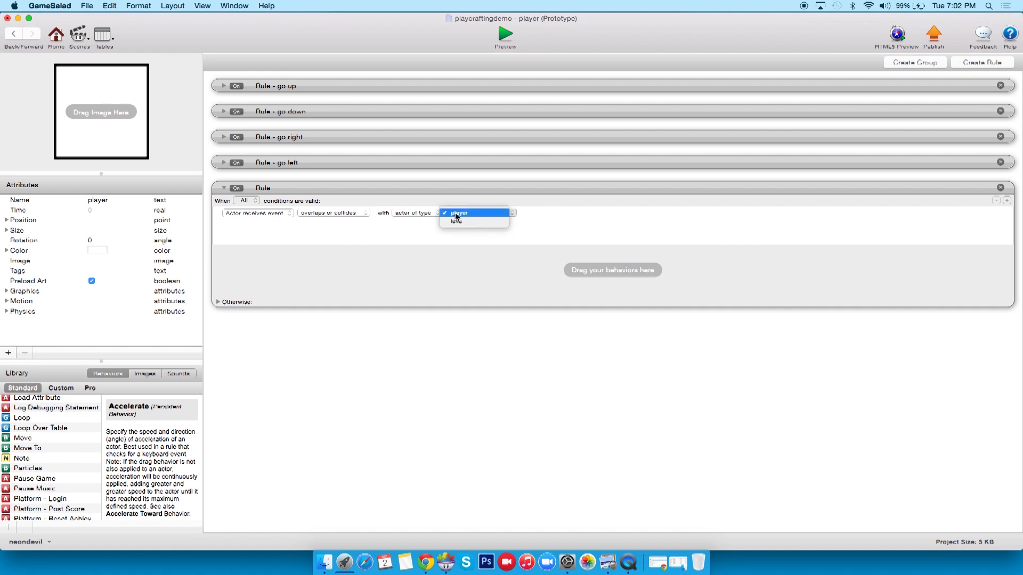
left_click(482, 226)
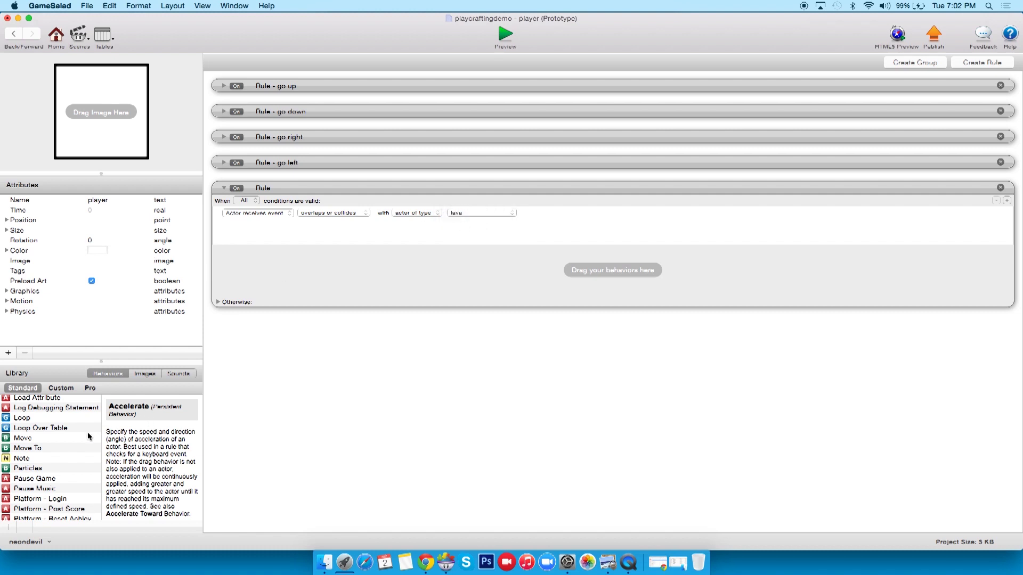
Step: Put a Destroy behavior from the Behaviors library into the lava collision rule
left_click(65, 433)
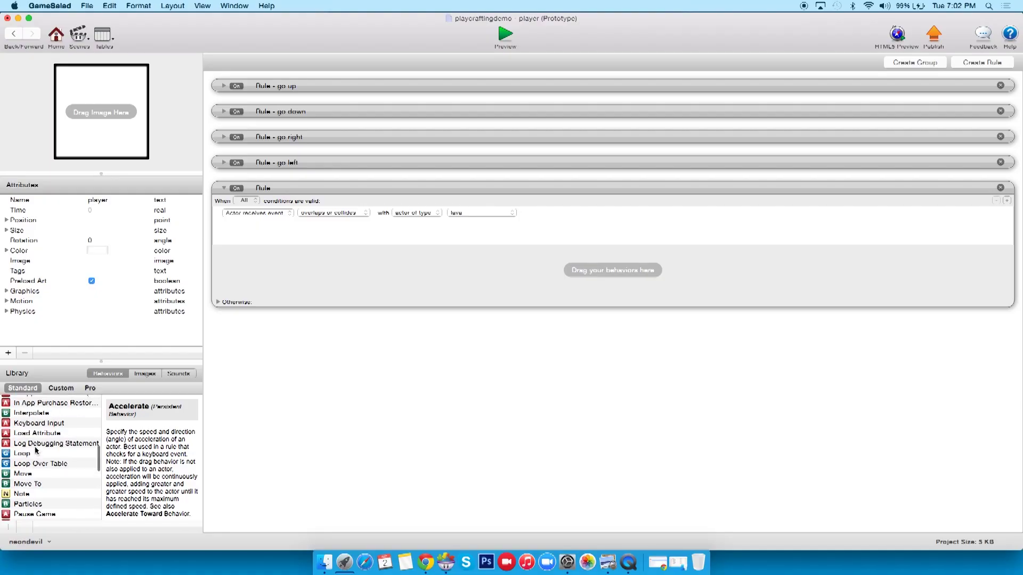
scroll(36, 450, "up", 5)
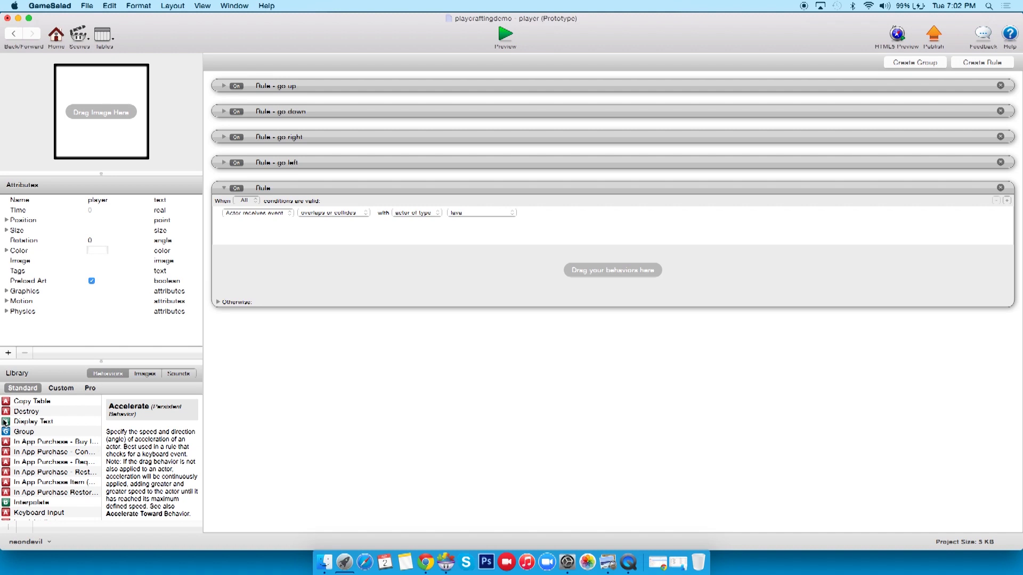
left_click_drag(6, 414, 282, 270)
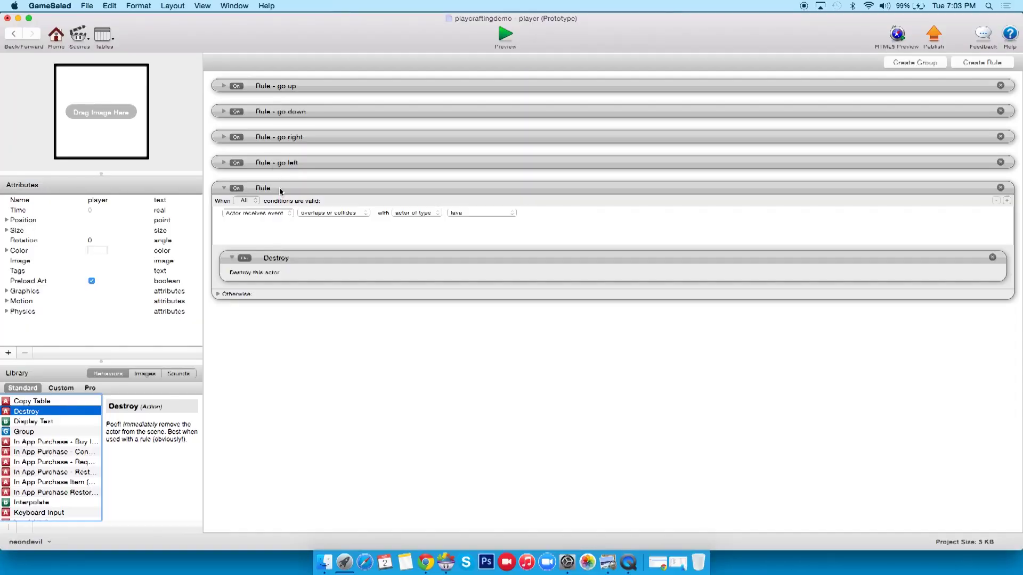
double_click(282, 188)
Step: Rename the lava rule to 'Rule - Kill', collapse it, and run a Preview of the game
left_click(287, 188)
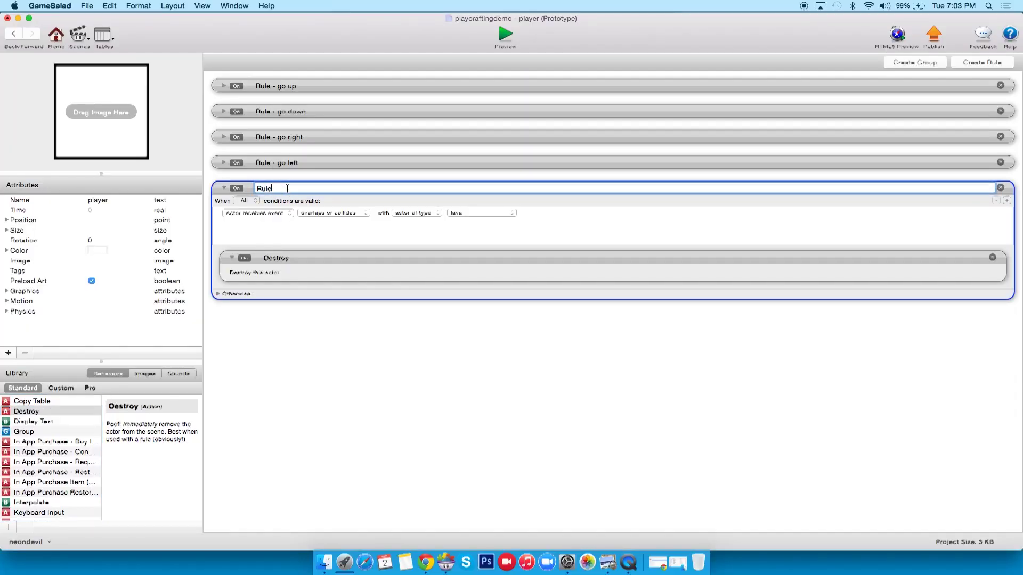
type("- Kill")
key("Return")
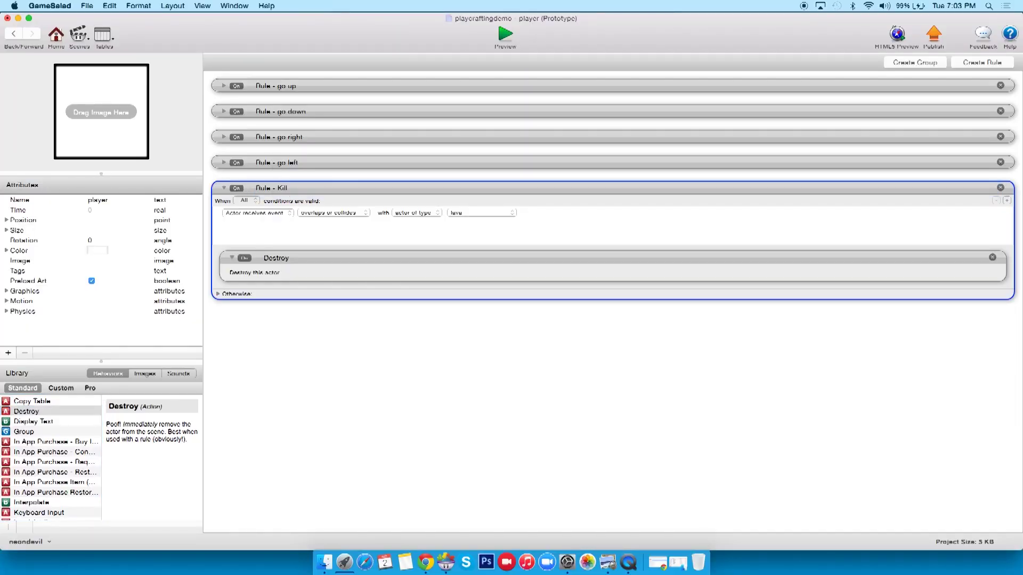
left_click(218, 192)
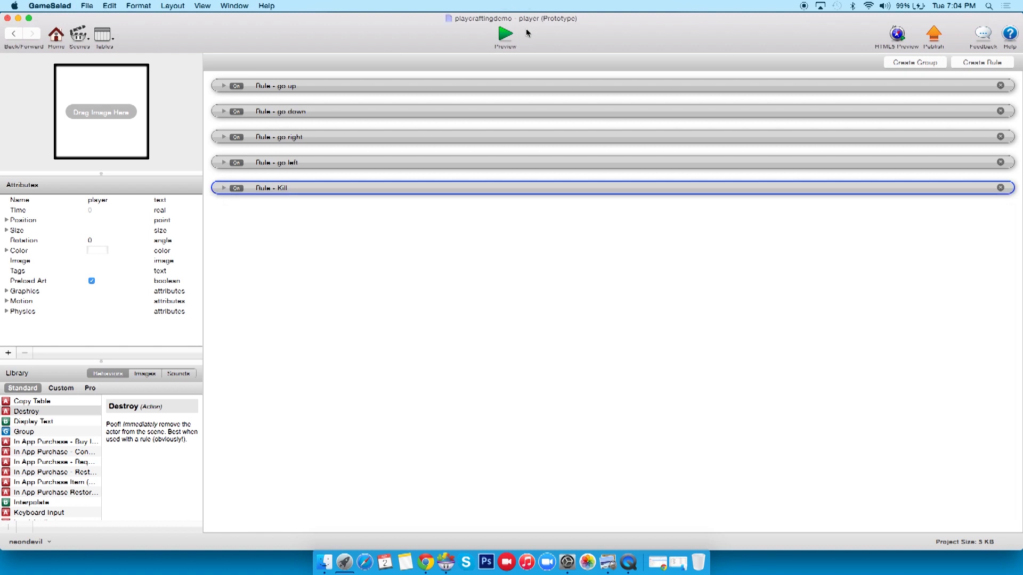
left_click(503, 36)
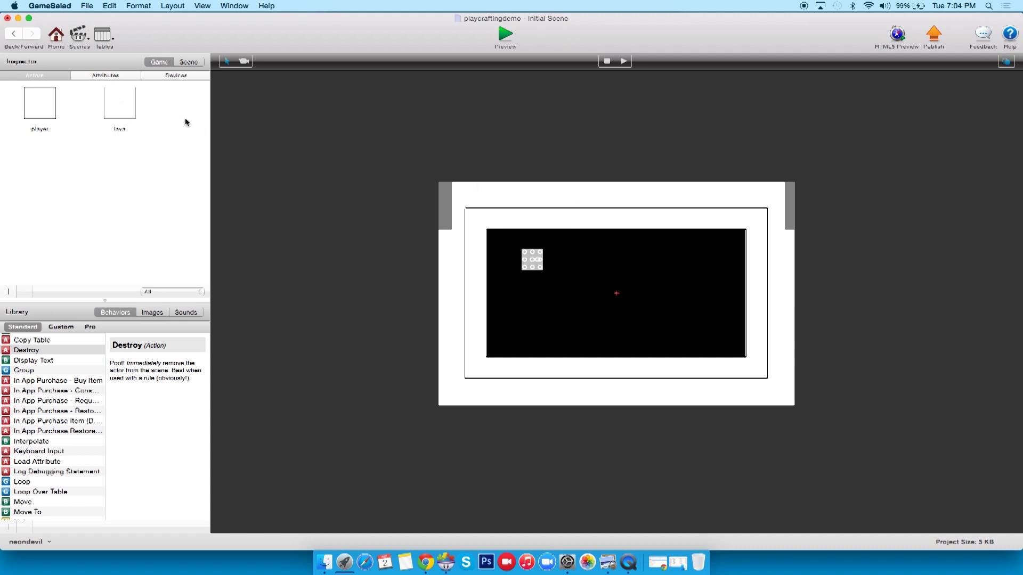
Step: Drop a lava actor into the middle of the scene beside the player square
left_click_drag(118, 103, 611, 265)
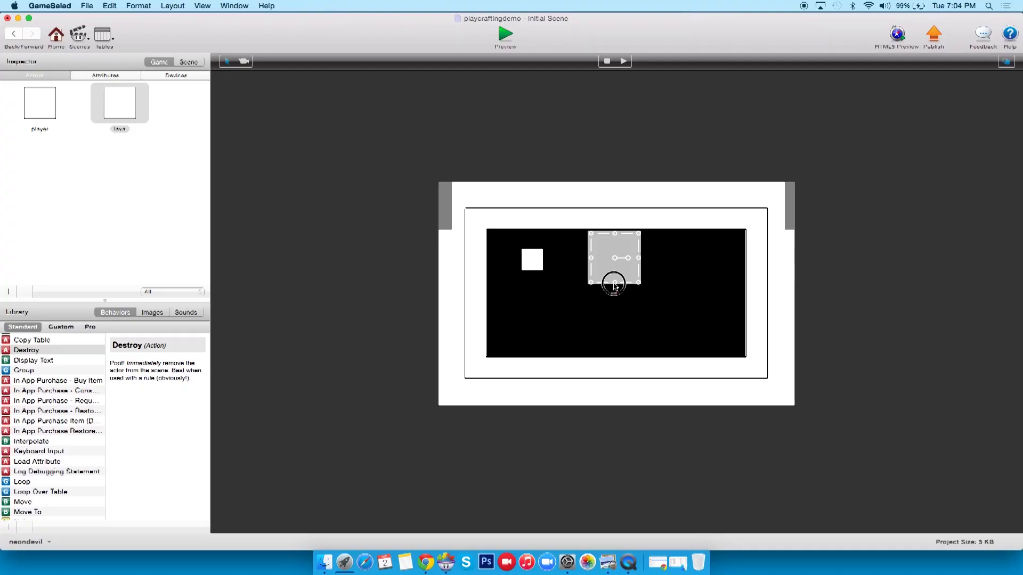
Step: Extend the middle lava block's bottom edge downward and preview the scene
left_click_drag(614, 285, 600, 314)
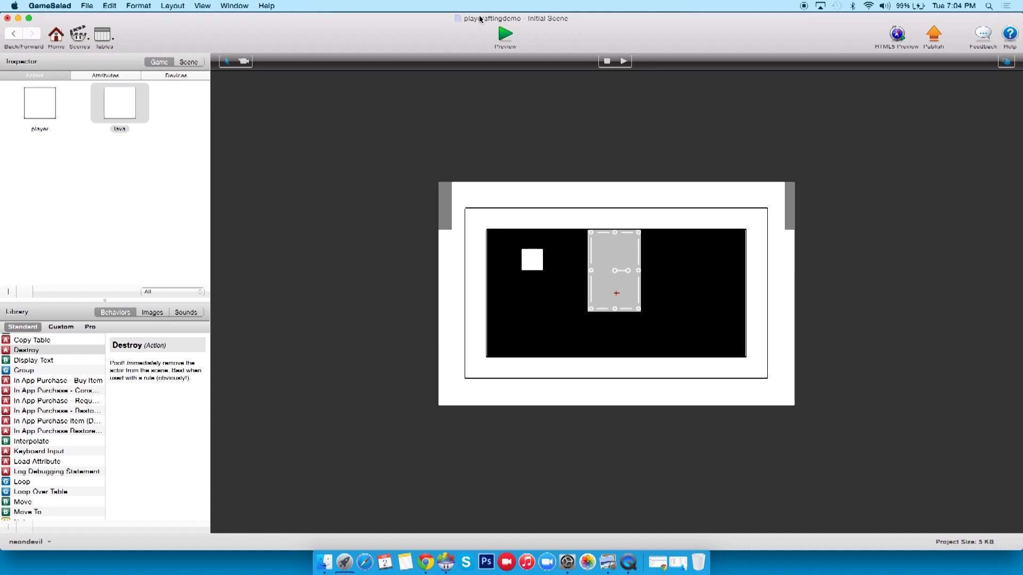
left_click(504, 35)
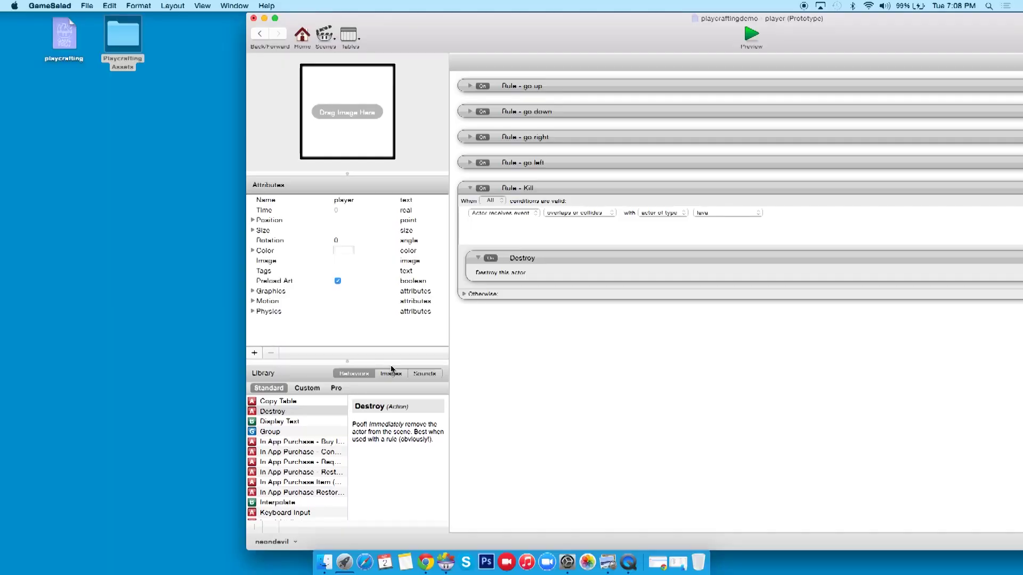
Step: Switch the Library to the Images tab, showing the project's empty image collection
left_click(401, 375)
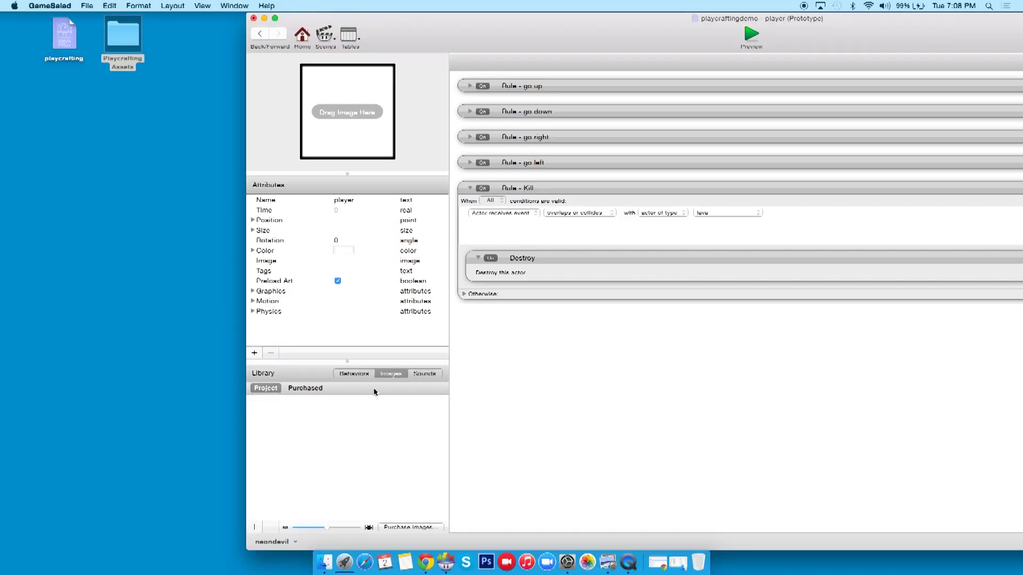
Step: Import lava.gif from Desktop > Playcrafting Assets into the project's Images library
left_click(254, 528)
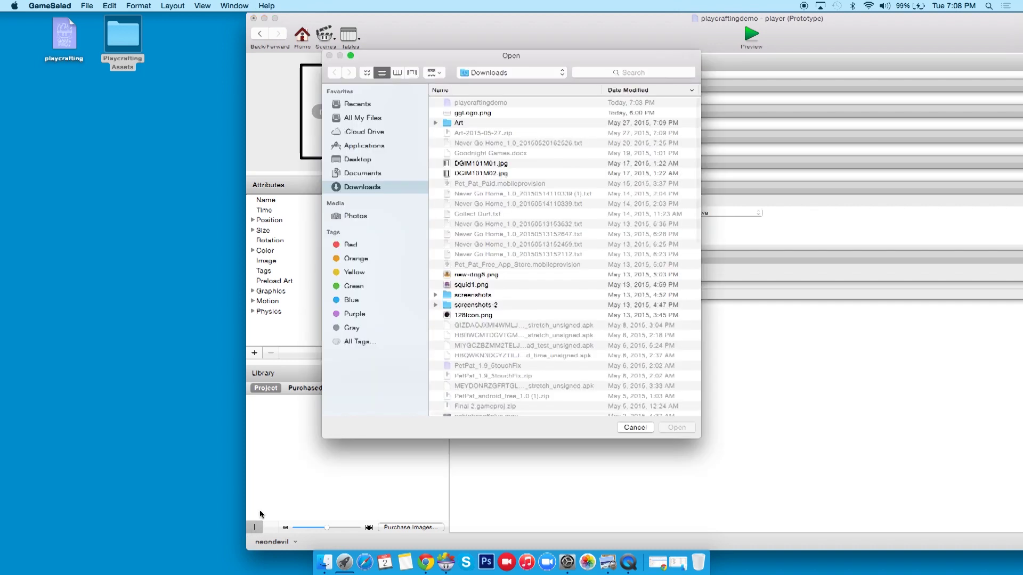
left_click(358, 160)
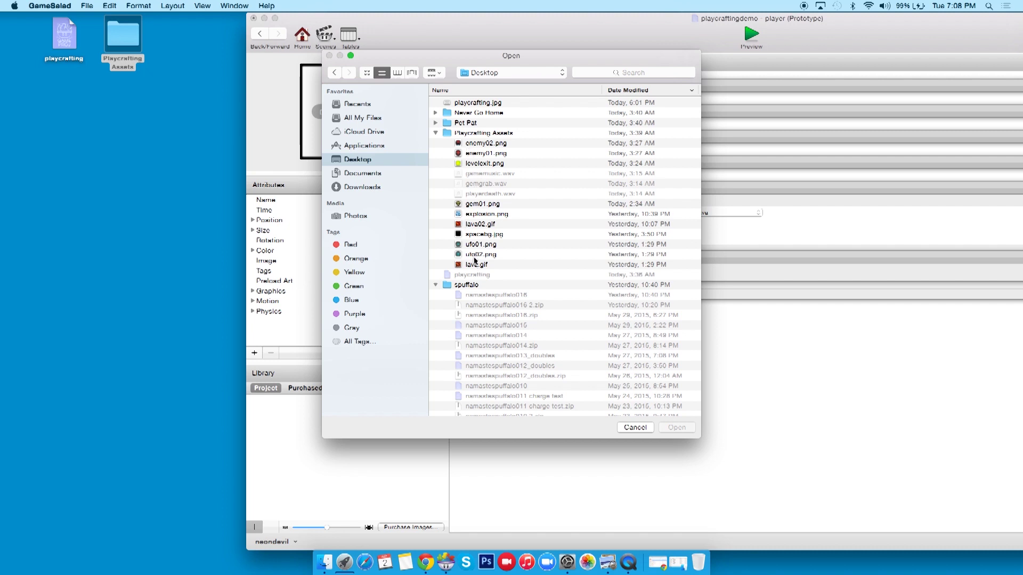
left_click(478, 264)
double_click(478, 265)
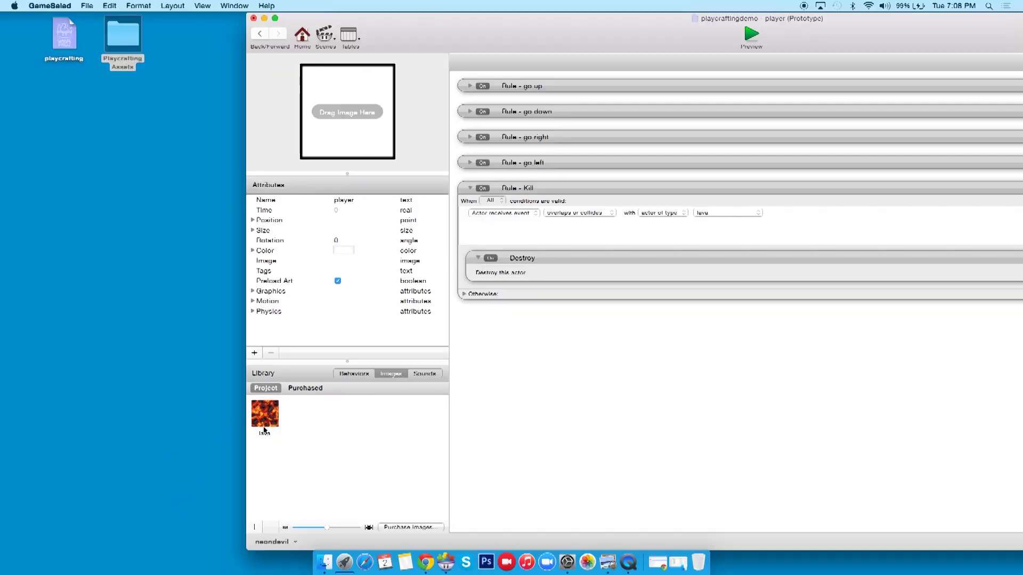
Step: Assign the lava image to the lava actor and preview the lava-bordered level
left_click_drag(265, 429, 325, 221)
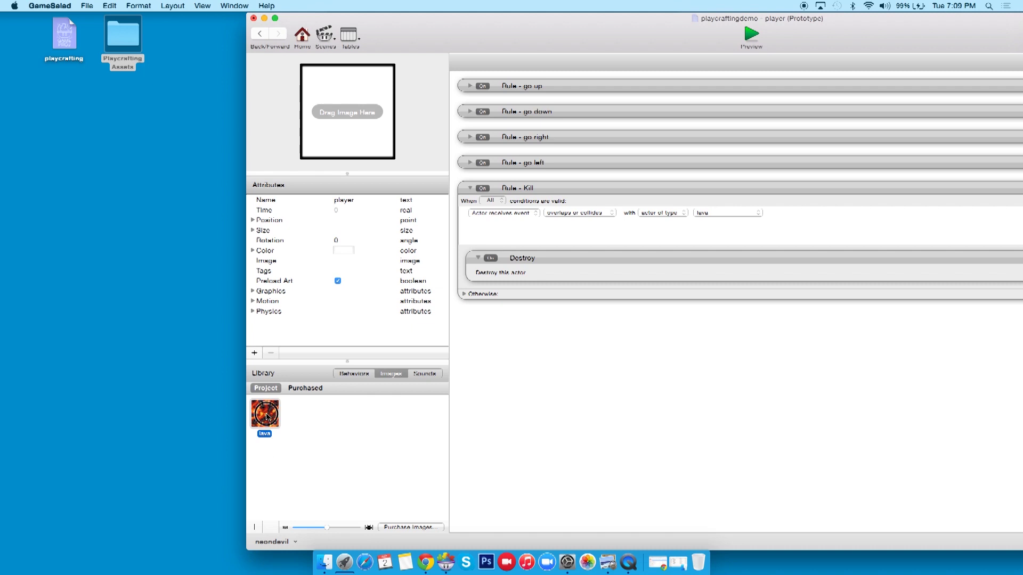
left_click_drag(266, 417, 331, 102)
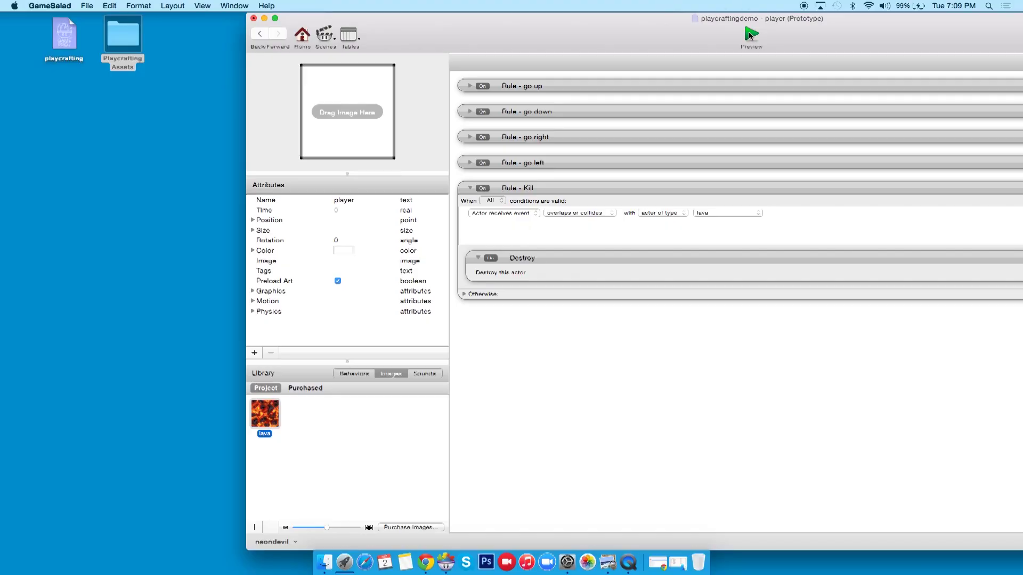
left_click(751, 35)
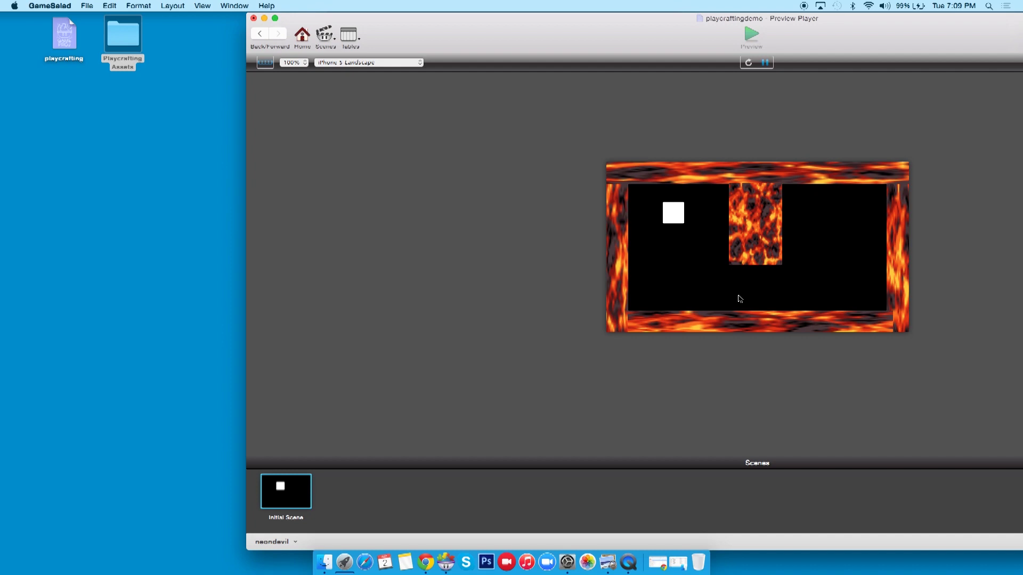
left_click(275, 19)
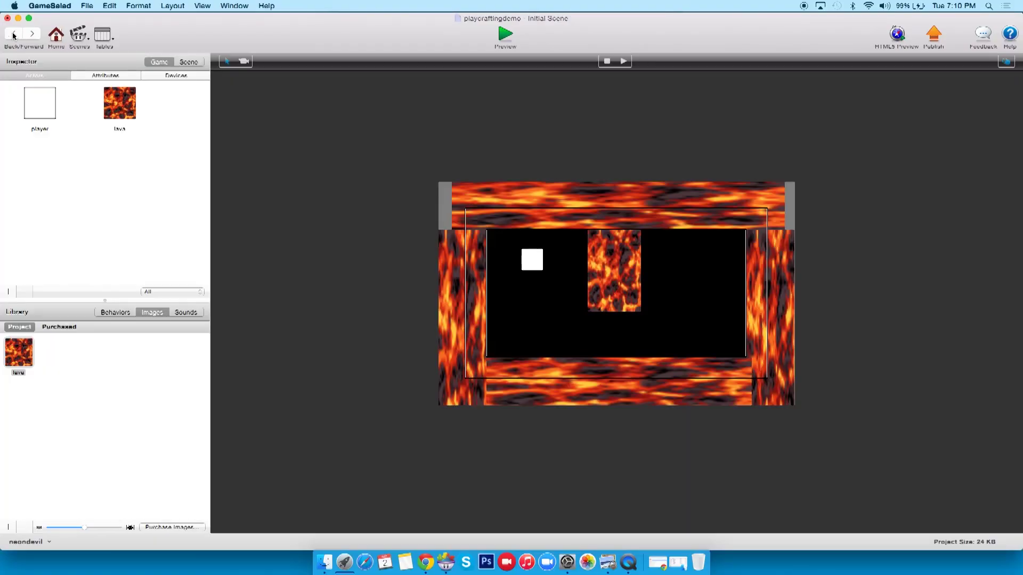
Step: Set the lava actor's horizontal and vertical wrap to Tile at 50×50, then preview
double_click(109, 95)
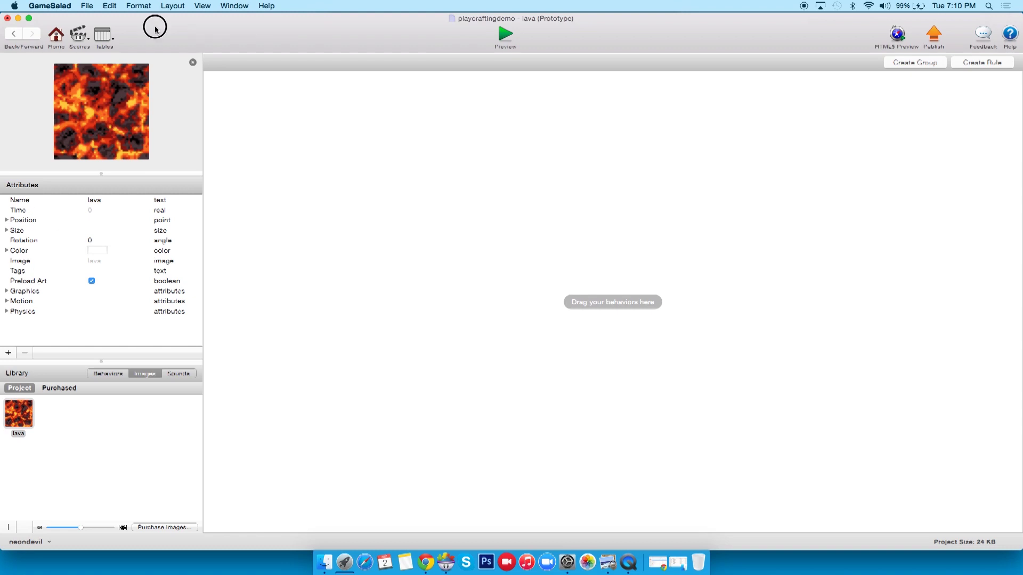
left_click_drag(155, 30, 248, 27)
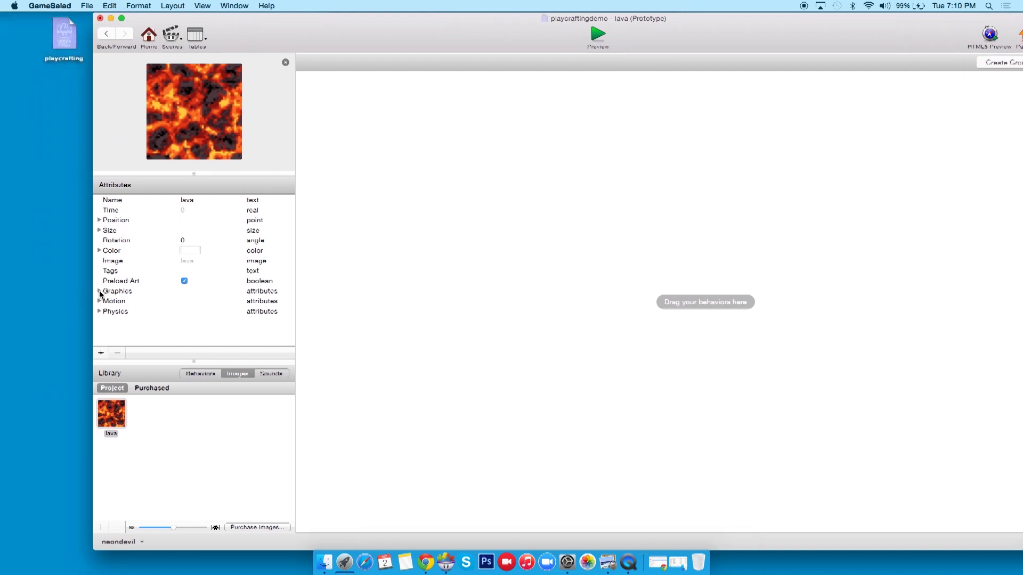
left_click(99, 291)
scroll(133, 296, "down", 5)
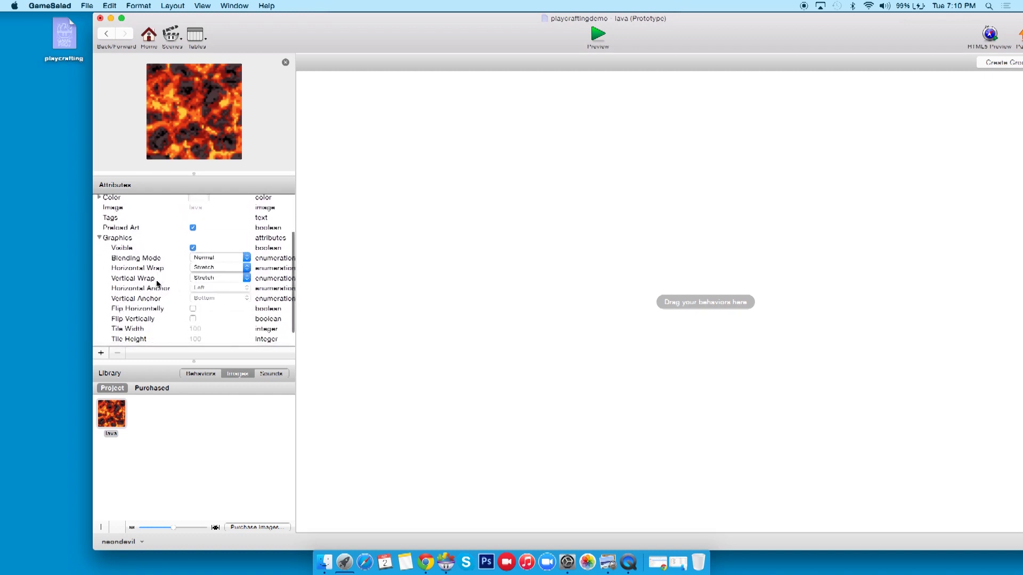
left_click(199, 267)
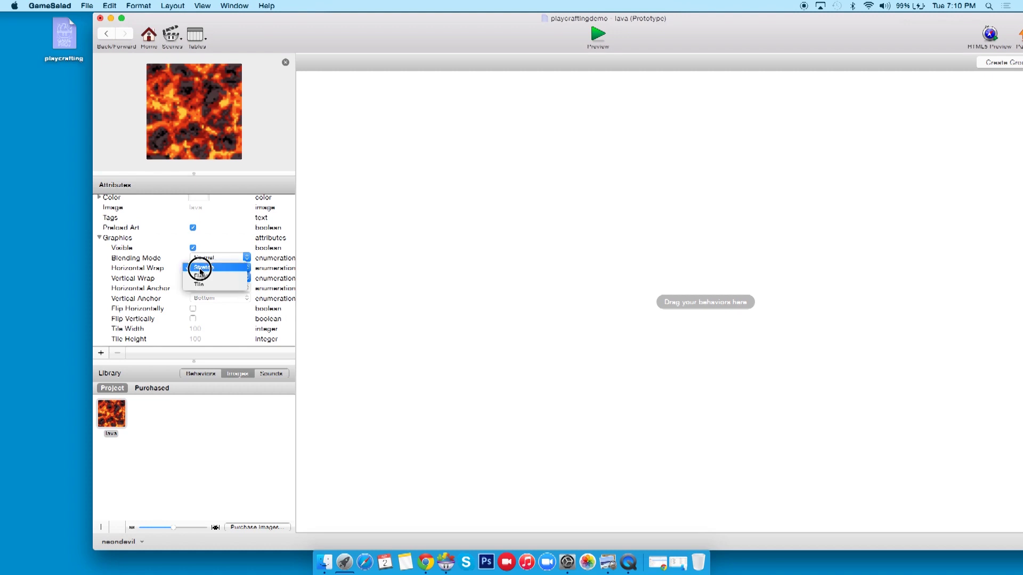
left_click(200, 284)
left_click(218, 278)
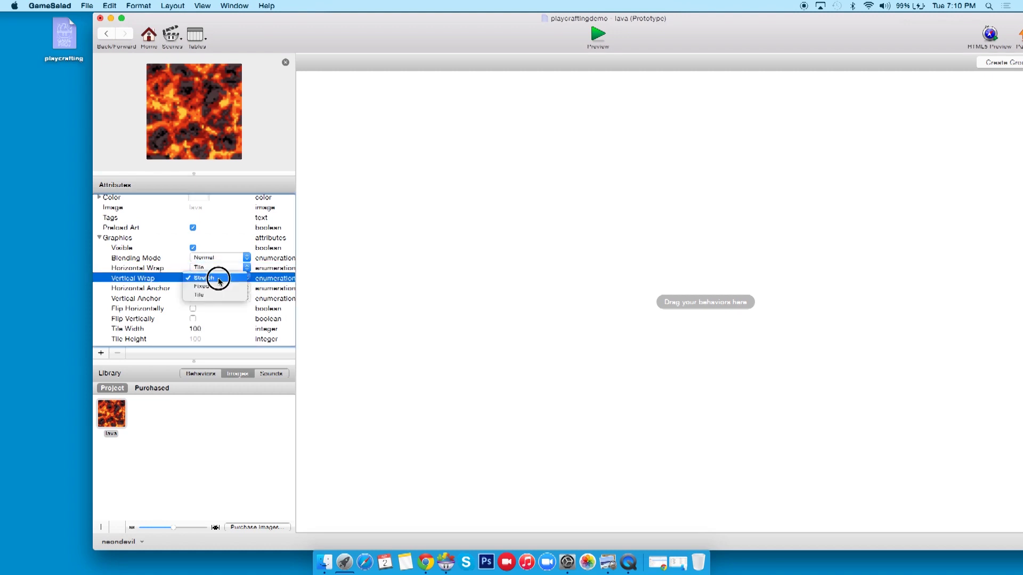
left_click(214, 294)
scroll(152, 315, "down", 2)
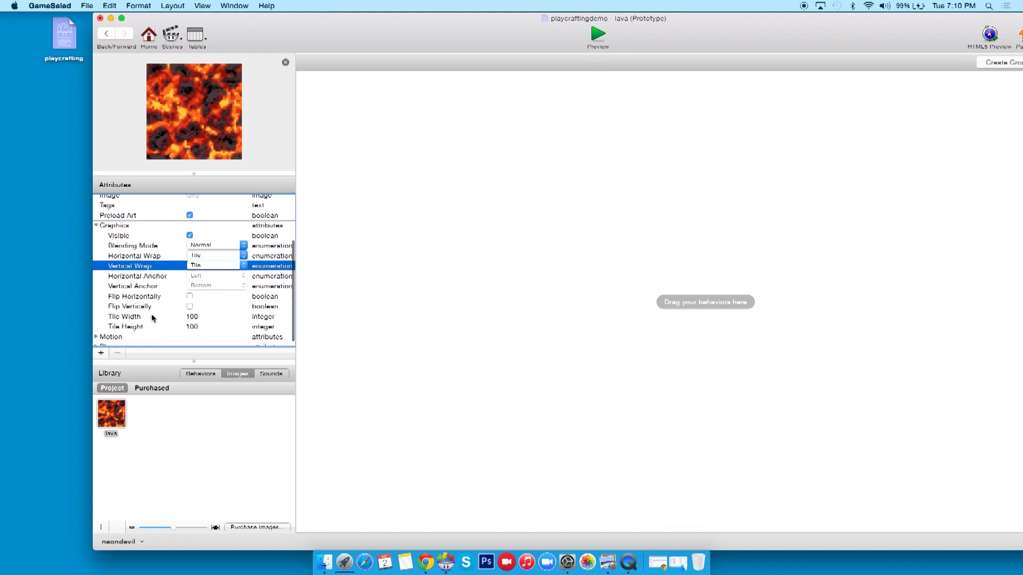
double_click(196, 313)
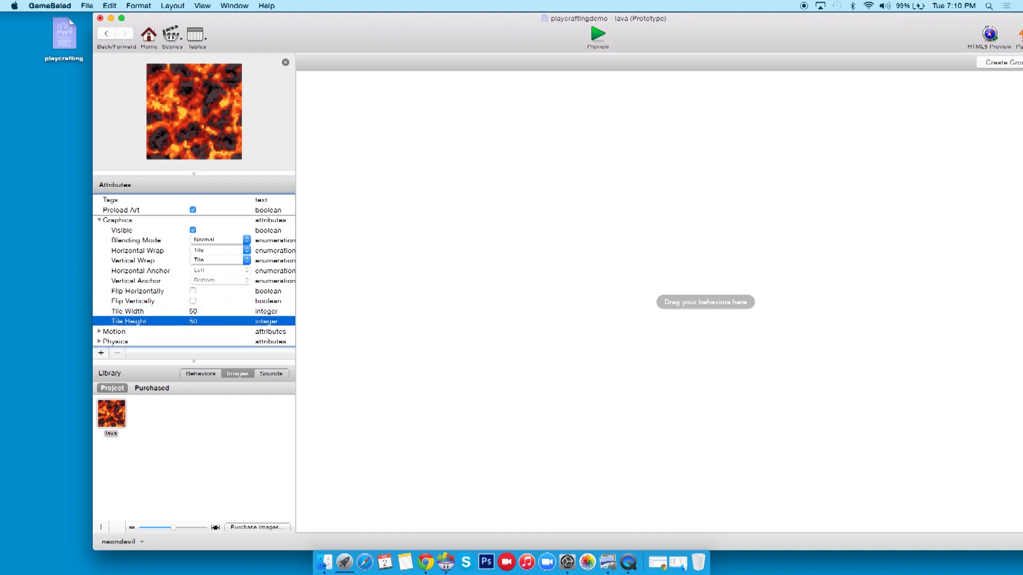
left_click(597, 34)
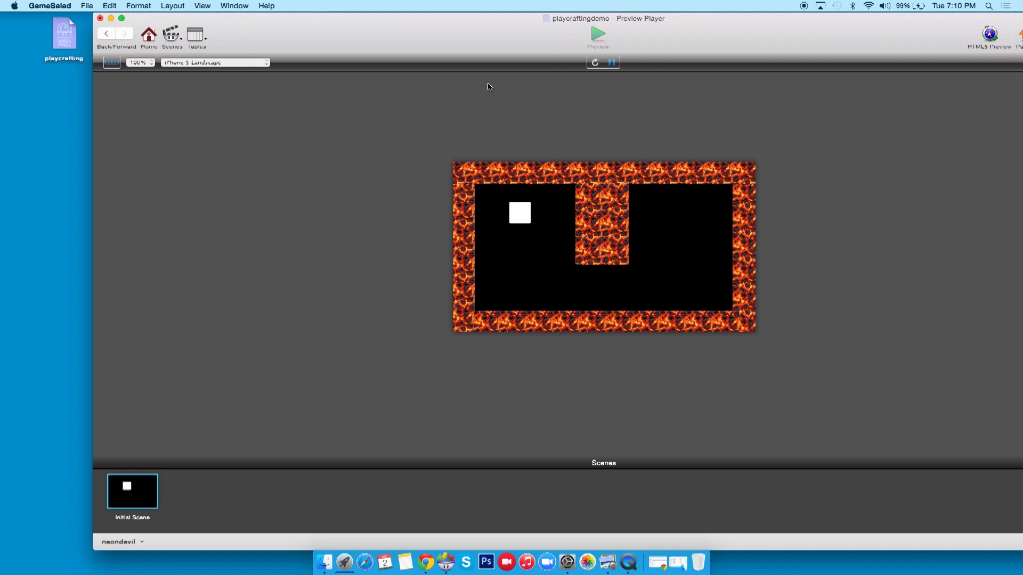
Step: Exit the Preview Player back to the Initial Scene editor
left_click(113, 42)
scroll(212, 305, "down", 5)
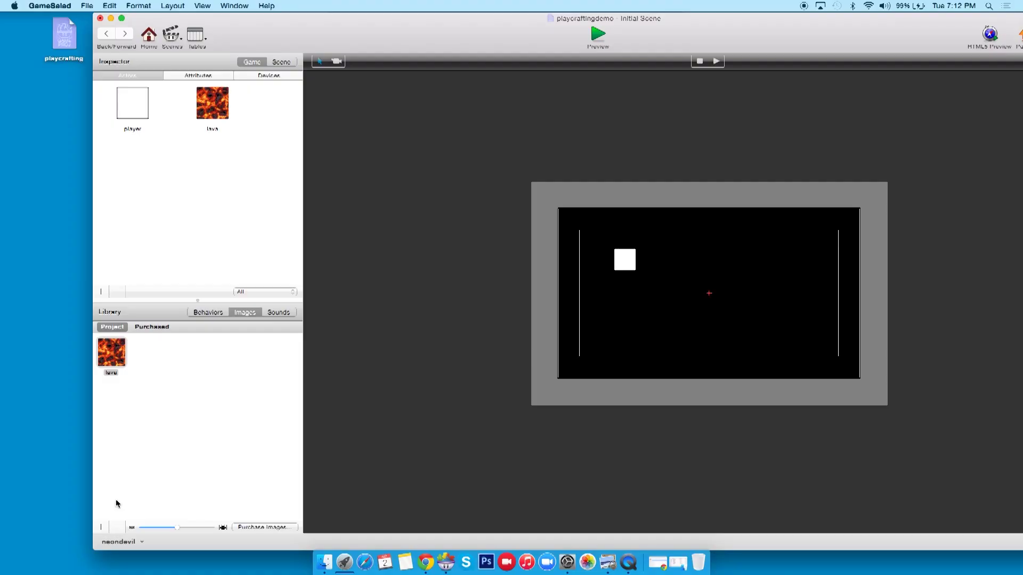
Step: Import lava02.gif and give the lava actor an Animate behaviour with the lava image as a frame
left_click(103, 530)
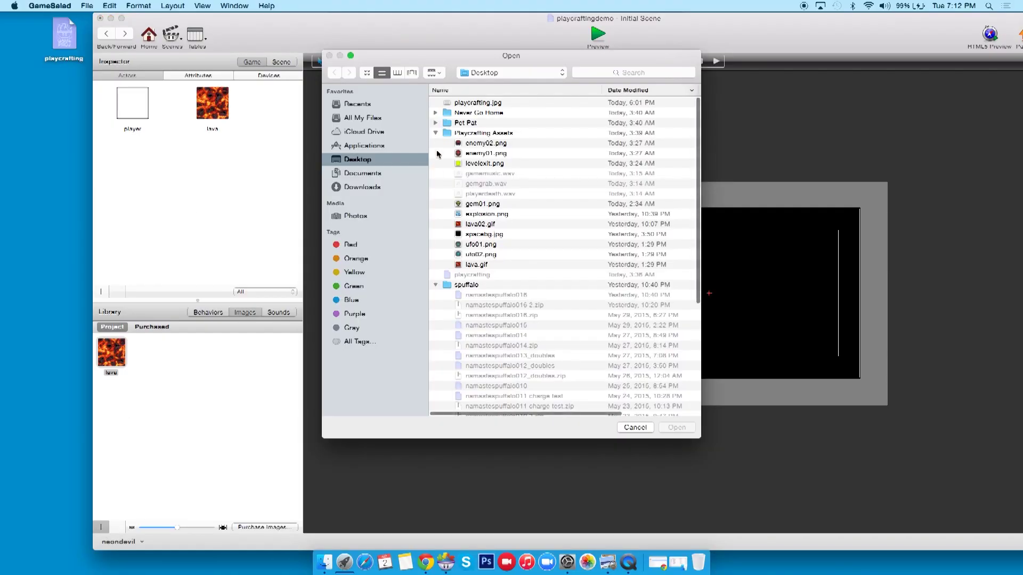
double_click(479, 224)
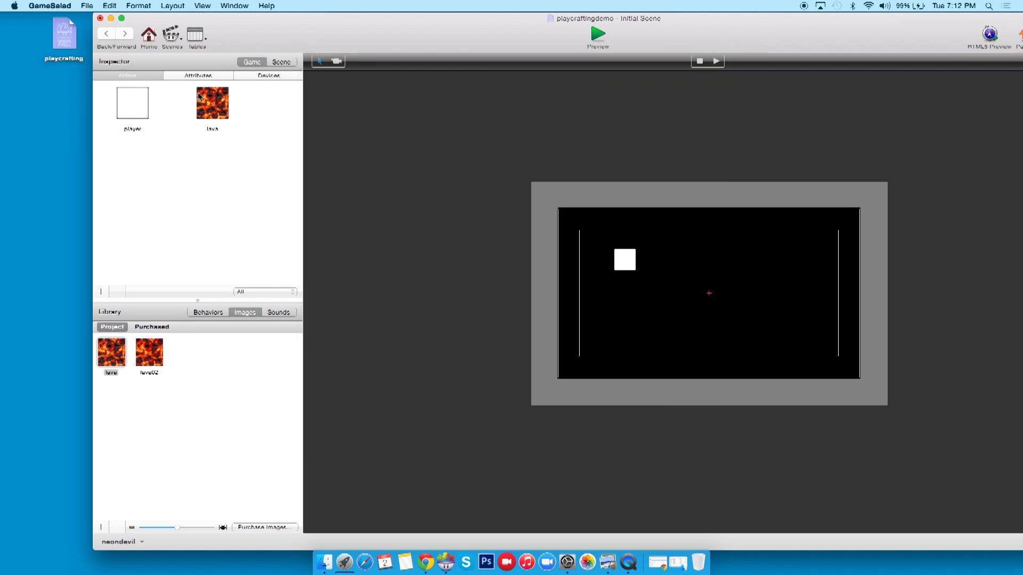
double_click(212, 102)
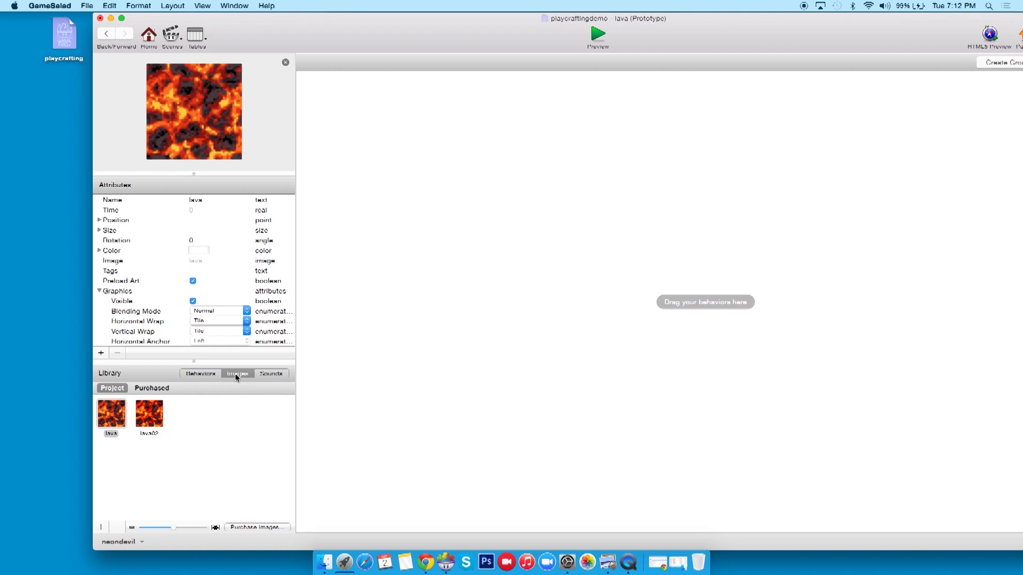
left_click(200, 374)
scroll(130, 415, "up", 5)
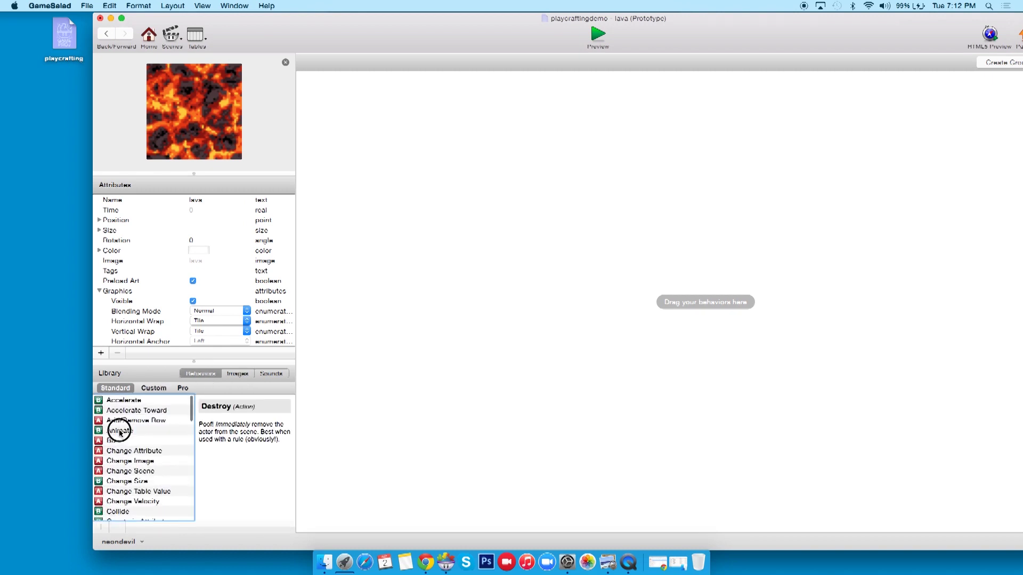
left_click_drag(394, 288, 396, 285)
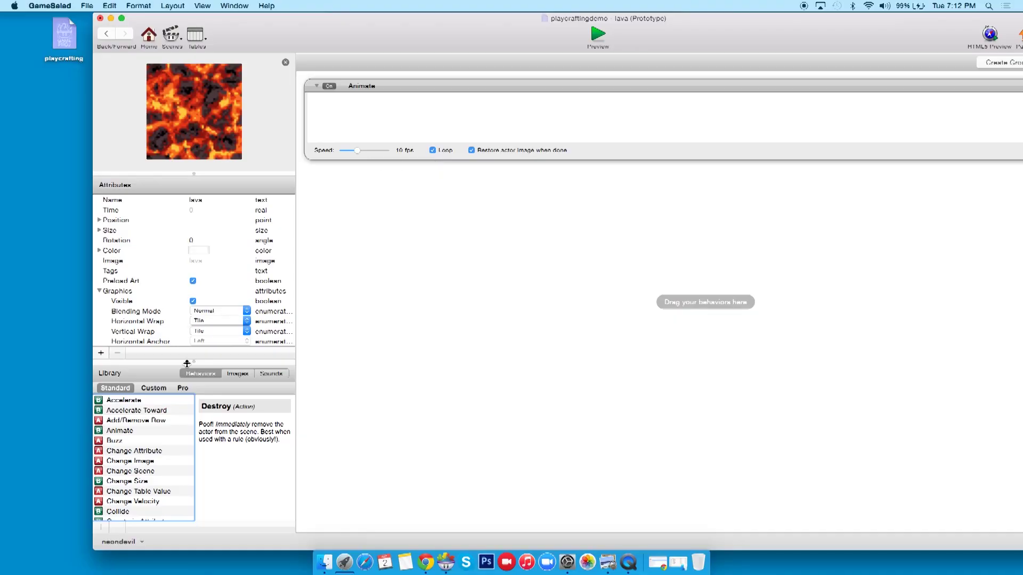
left_click(237, 374)
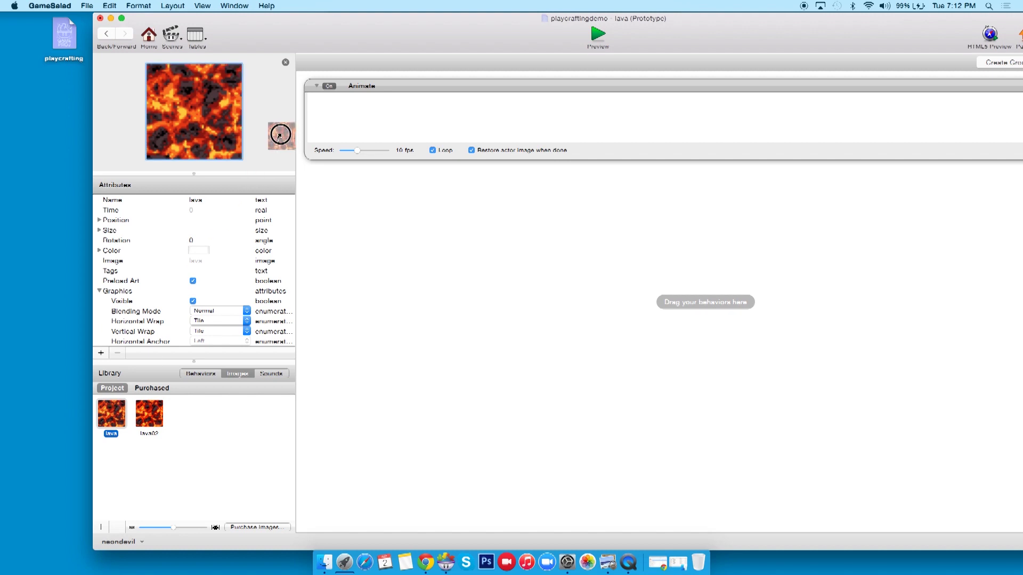
left_click_drag(281, 135, 326, 113)
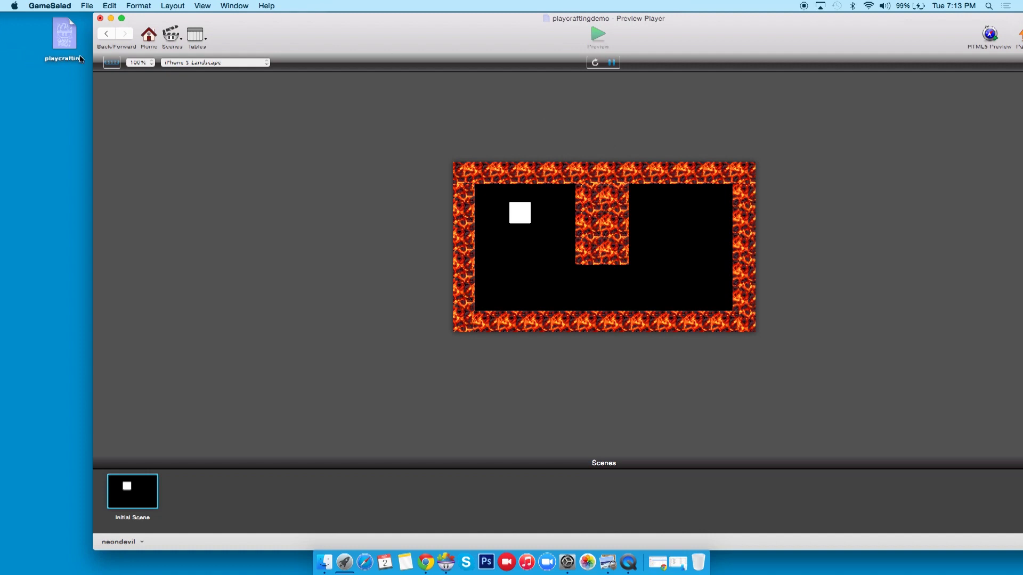
Step: Return to editing, then preview the level with the spaceship player amid the lava walls
left_click(105, 35)
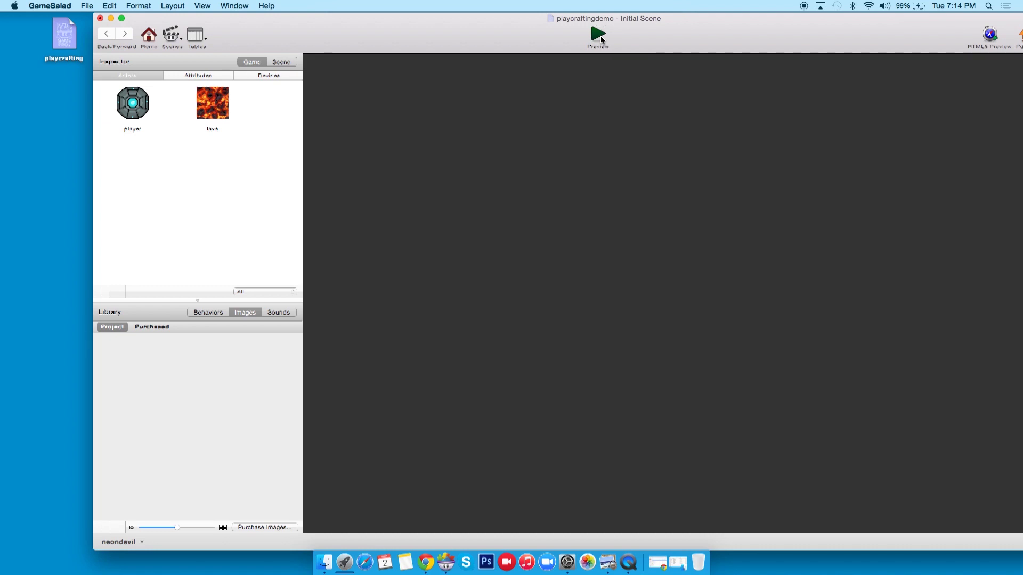
left_click(599, 36)
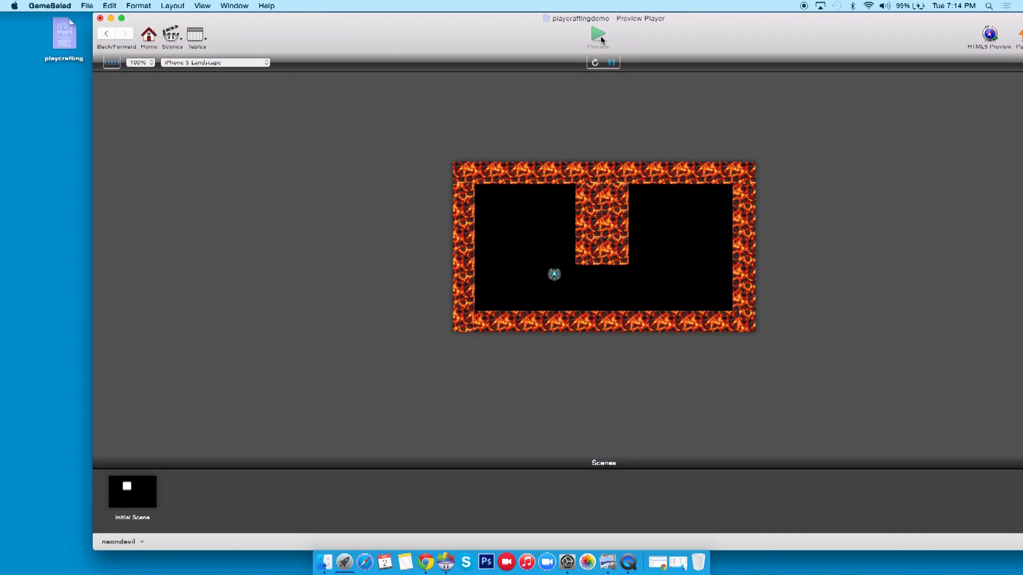